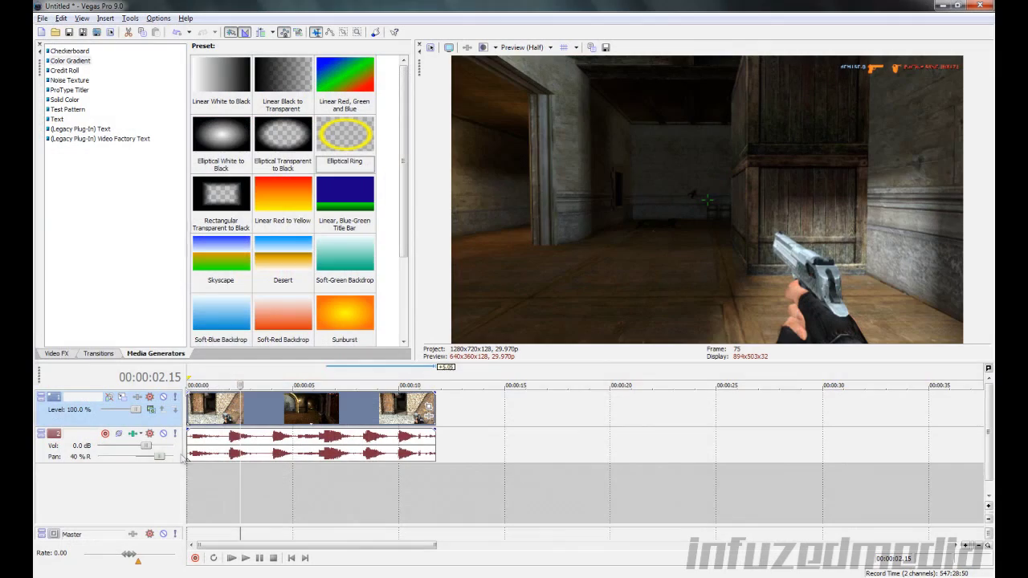
Move the gameplay audio event to around 1:33 on the timeline
scroll(225, 482, "down", 4)
left_click(57, 353)
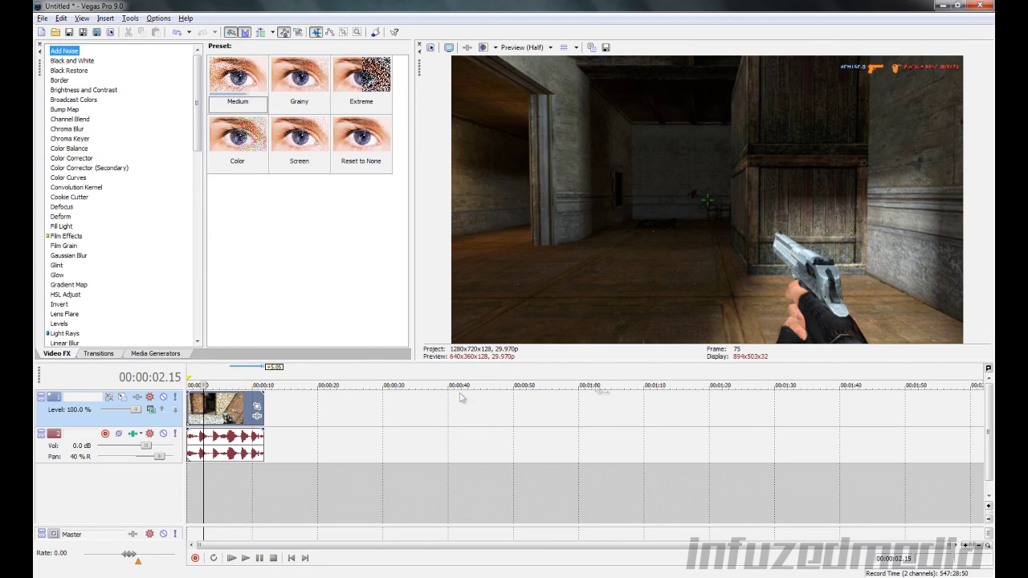
left_click(216, 436)
left_click_drag(216, 436, 827, 438)
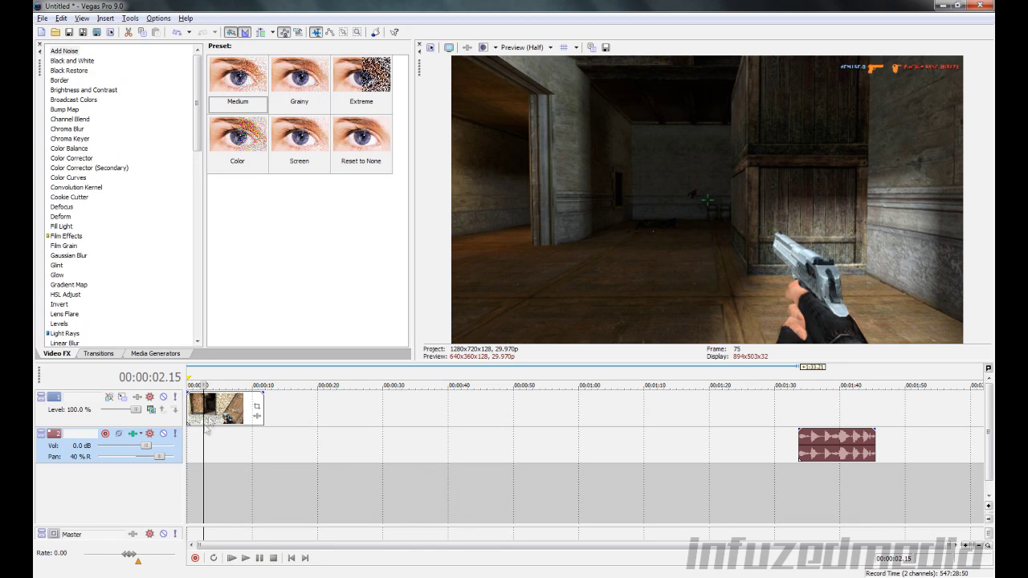
Add a velocity envelope to the gameplay video with a point near 1.26 s set to an exact value
right_click(210, 415)
mouse_move(273, 322)
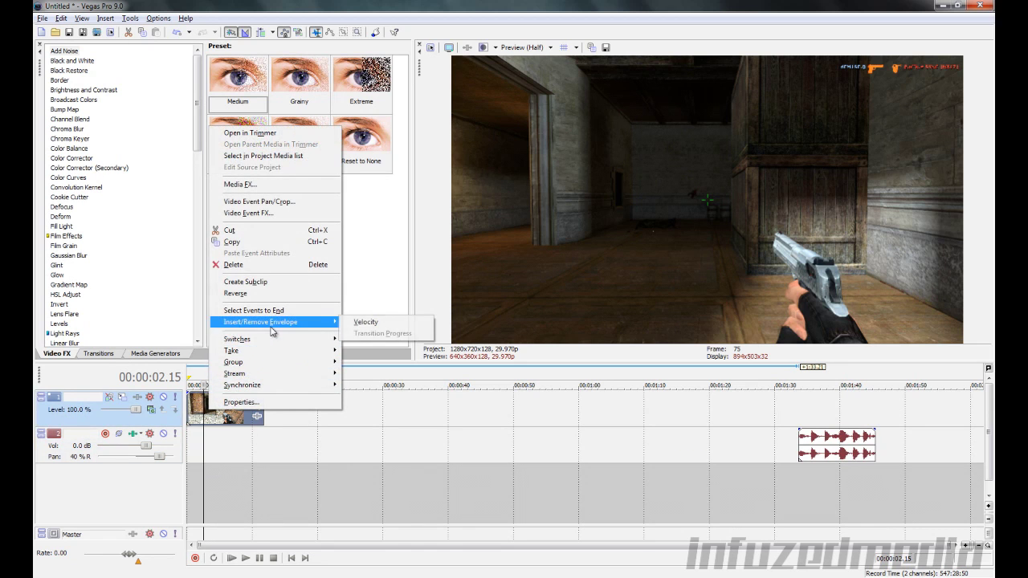
left_click(365, 322)
scroll(213, 424, "up", 5)
left_click(214, 422)
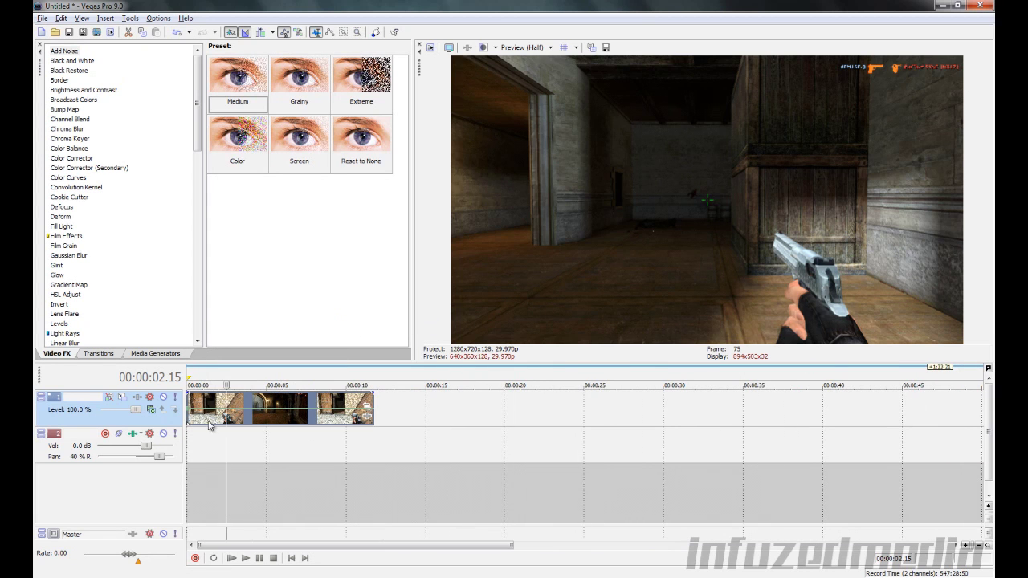
left_click_drag(210, 424, 235, 410)
right_click(234, 410)
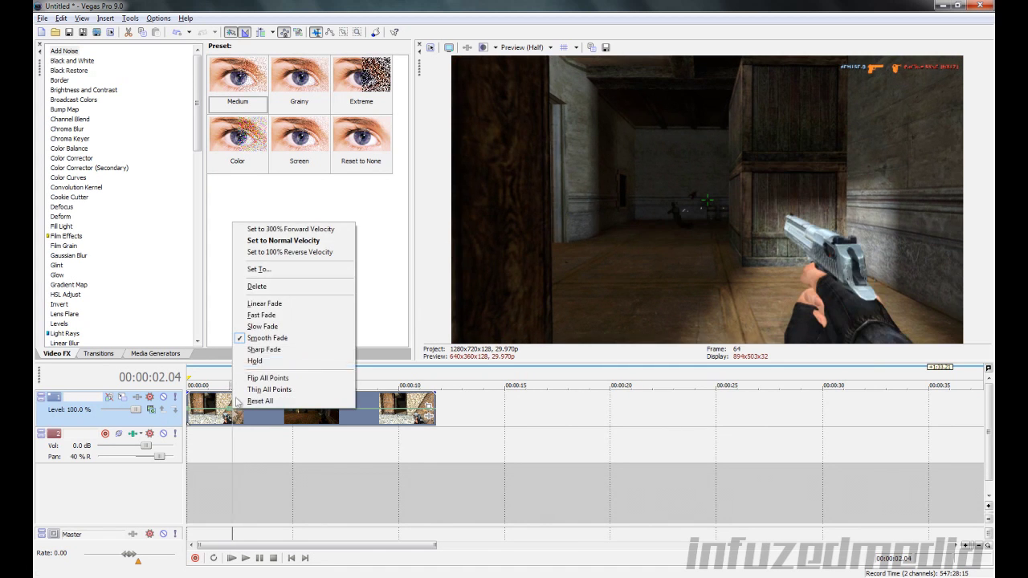
left_click(255, 271)
key("Return")
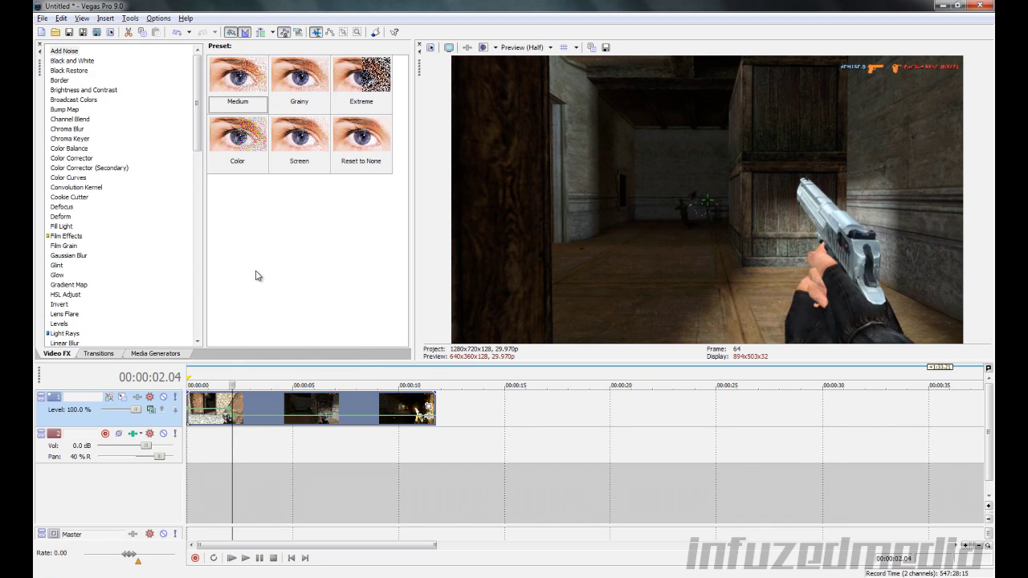
Preview the slowdown and trim the end of the gameplay clip shorter
key("space")
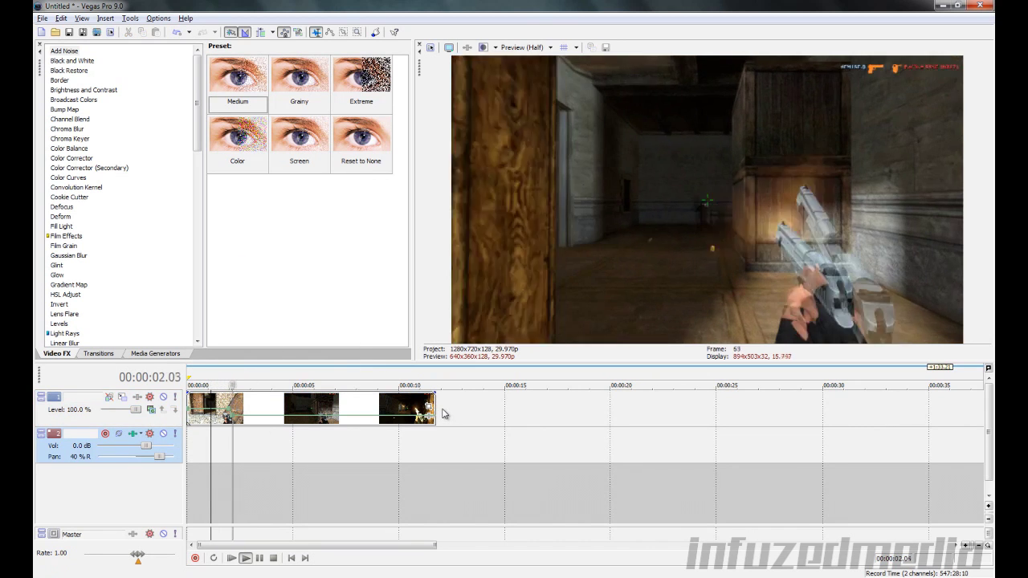
key("space")
left_click_drag(436, 411, 351, 410)
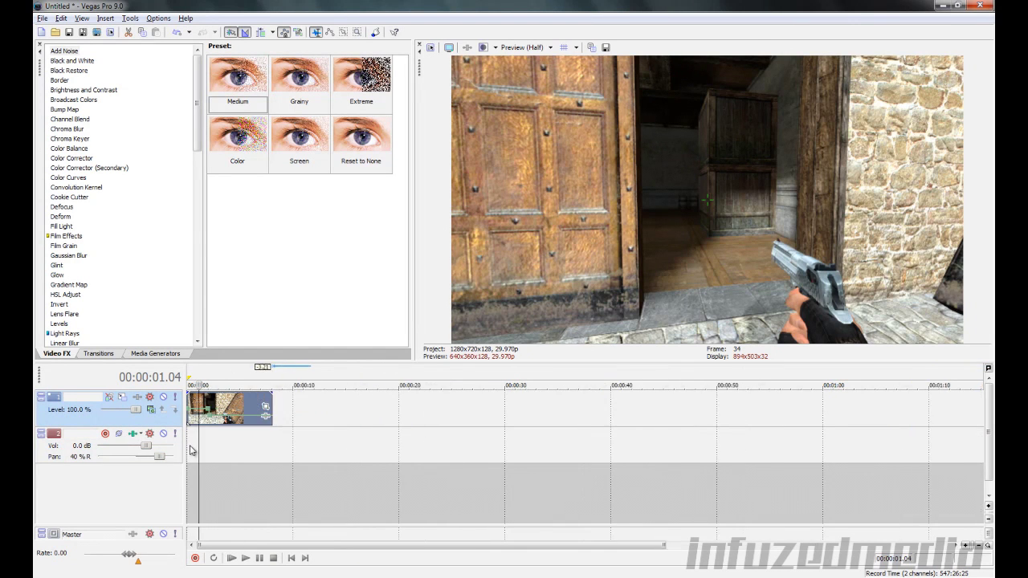
Insert a new empty video track above the gameplay track
scroll(241, 451, "up", 3)
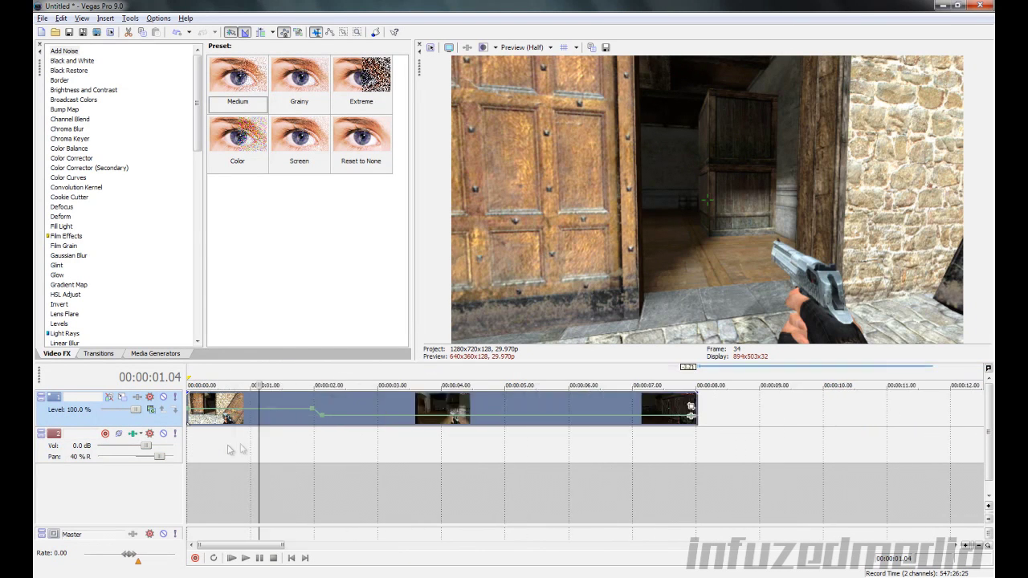
scroll(255, 449, "down", 2)
scroll(265, 453, "up", 1)
left_click(266, 454)
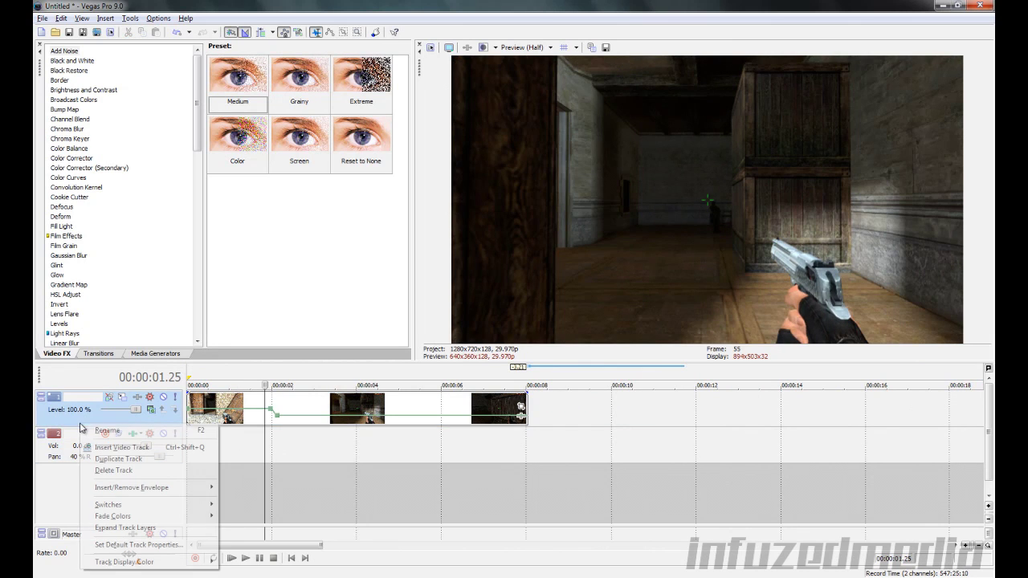
right_click(82, 426)
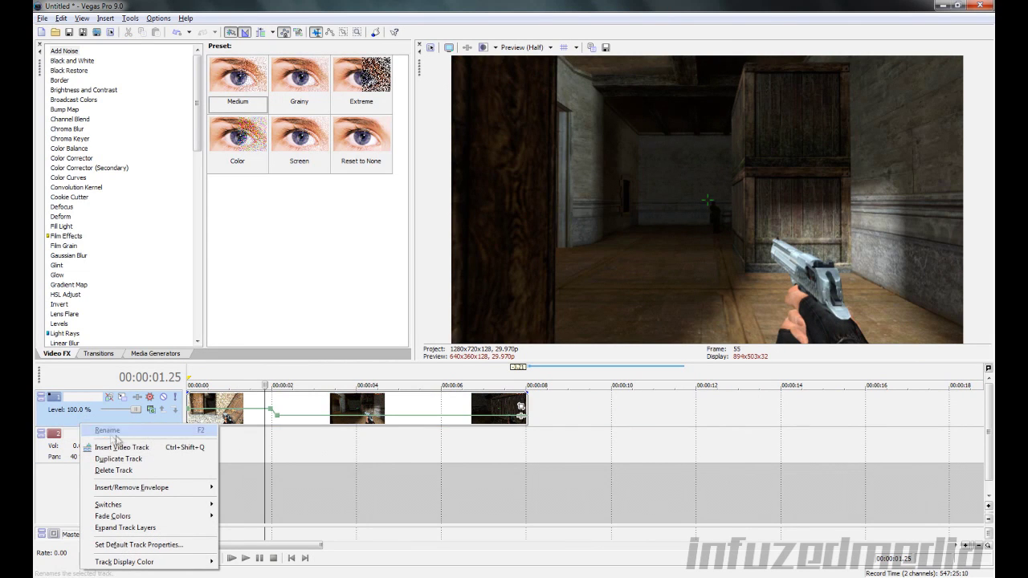
left_click(137, 447)
Place the Elliptical Ring media generator preset onto the new top track
left_click(274, 417)
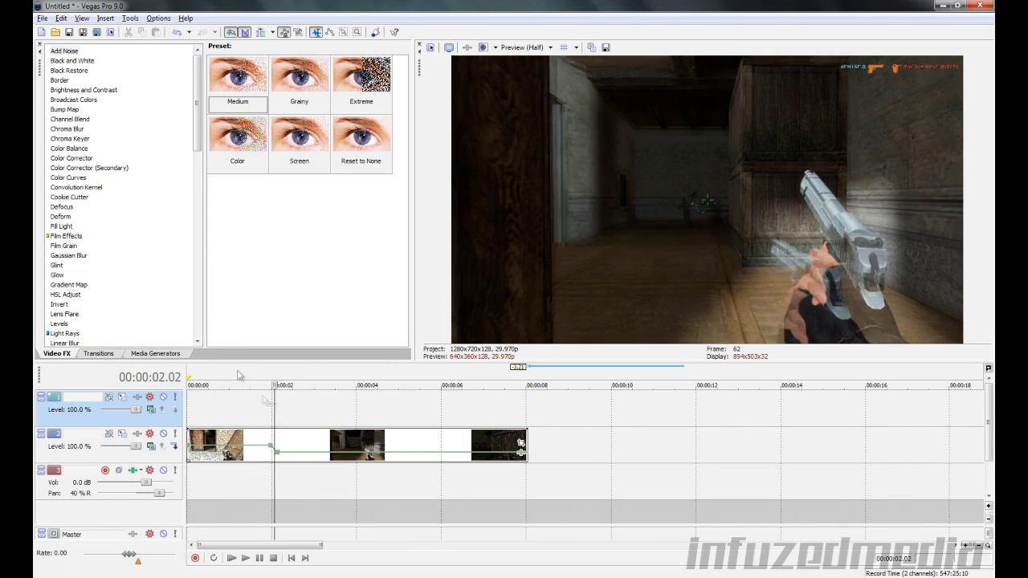
left_click(143, 359)
left_click_drag(333, 127, 279, 411)
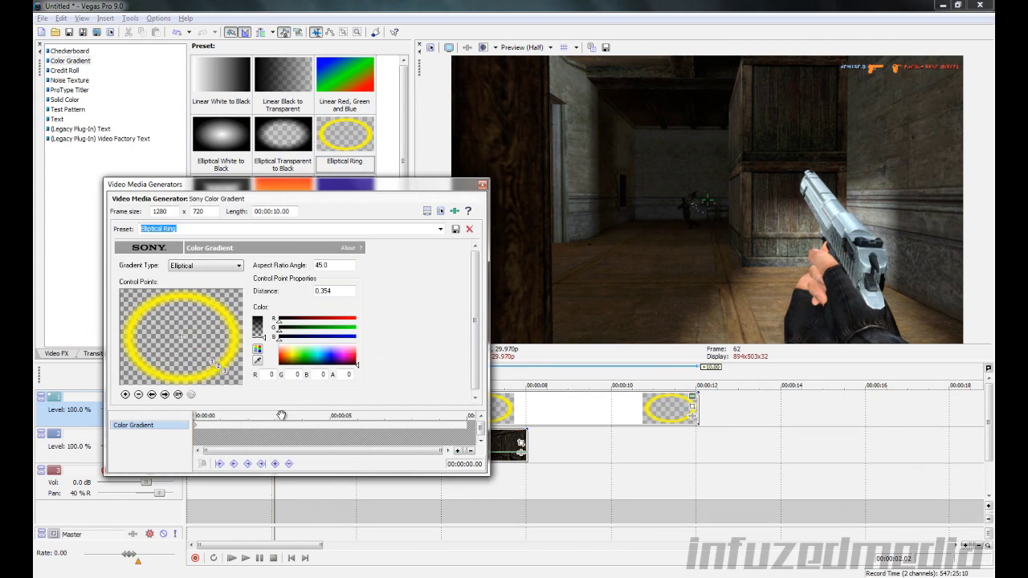
left_click(480, 187)
Align the ring event to start at frame 58 and end with the gameplay clip
scroll(396, 420, "up", 3)
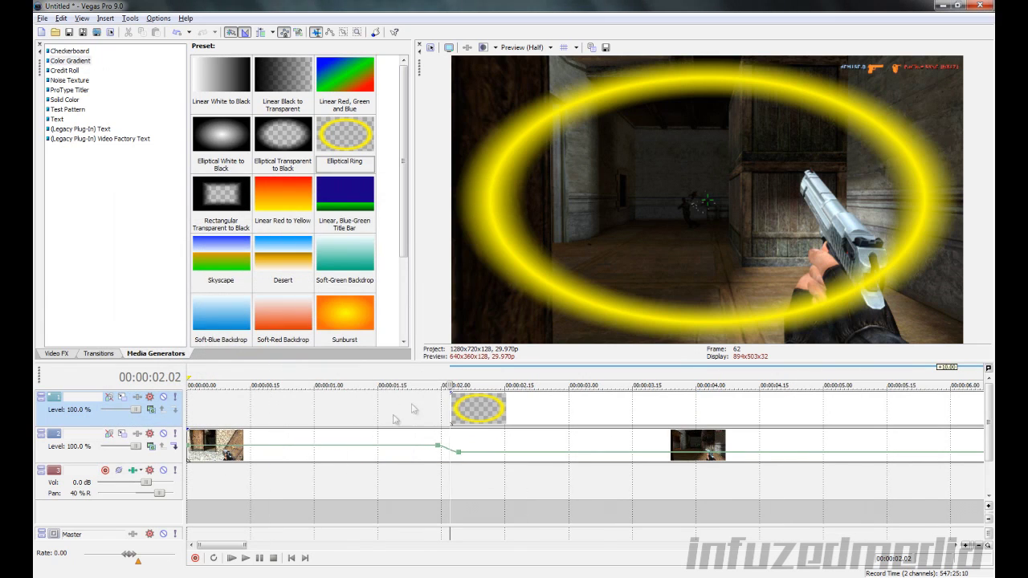
key("Left")
key("Left")
key("Left")
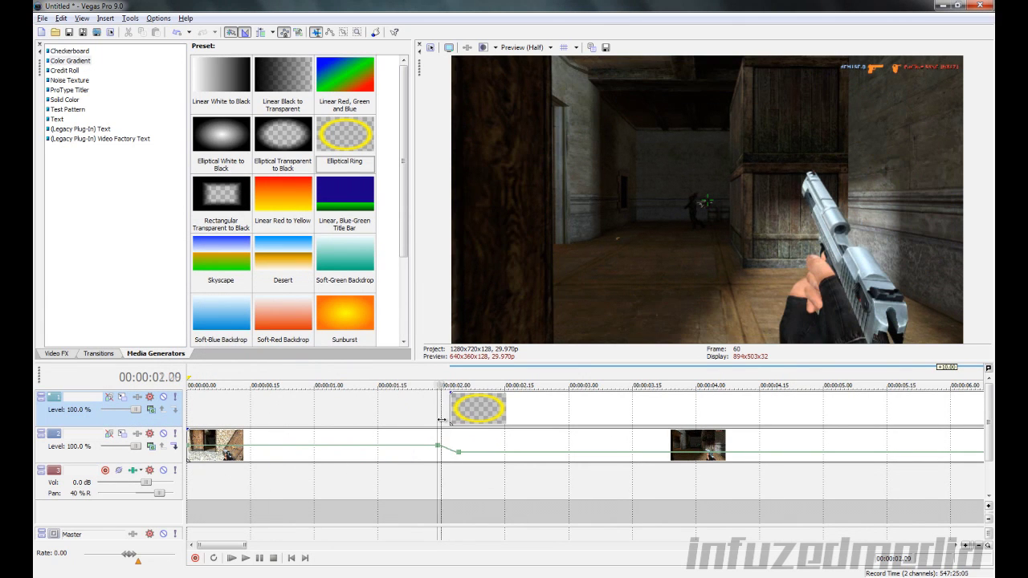
key("Left")
key("Left")
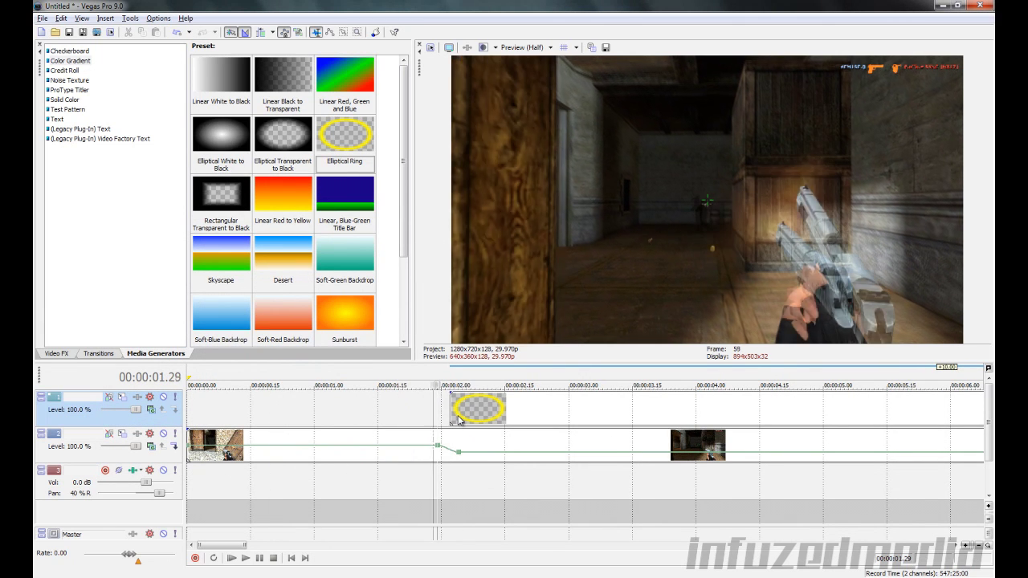
key("Right")
left_click_drag(457, 420, 442, 419)
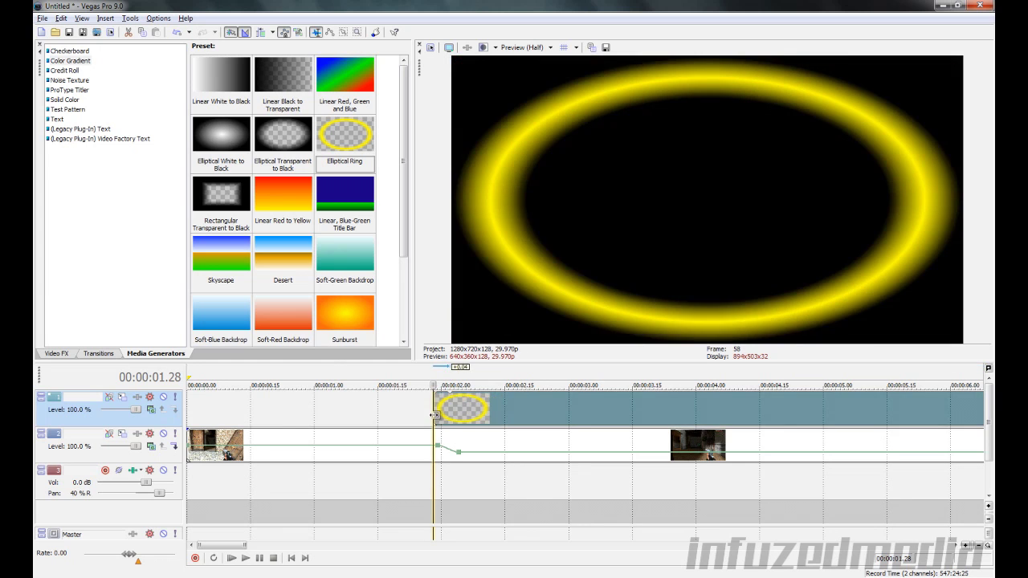
scroll(446, 418, "down", 3)
left_click_drag(696, 410, 526, 409)
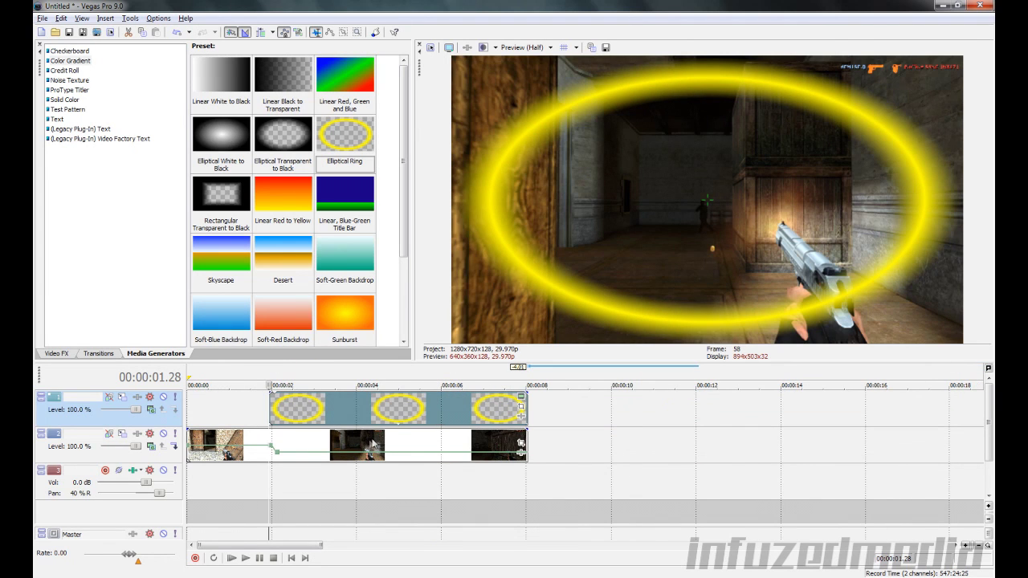
In Event Pan/Crop, shrink the ring to a small circle around the enemy
left_click(521, 408)
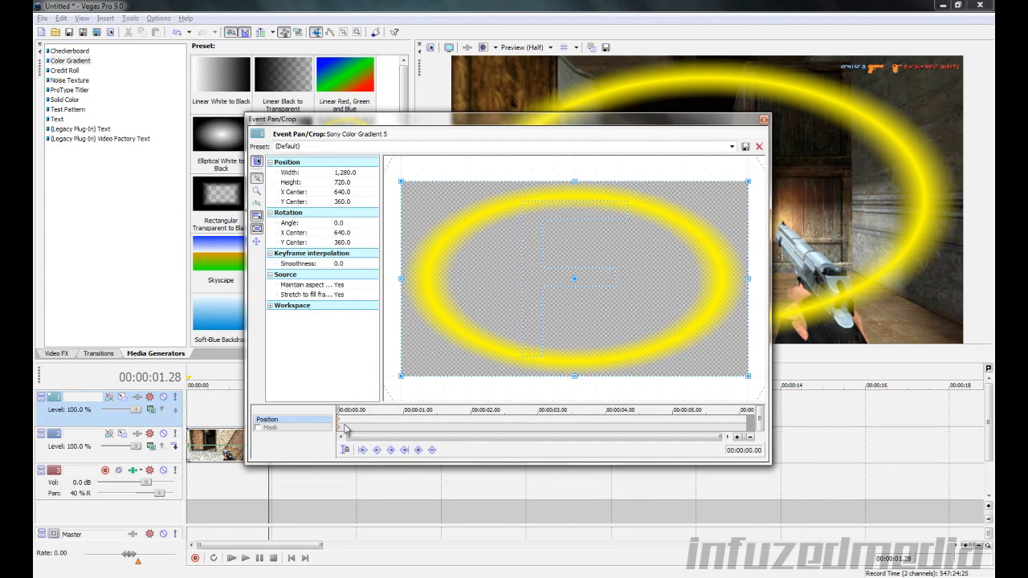
scroll(573, 305, "down", 5)
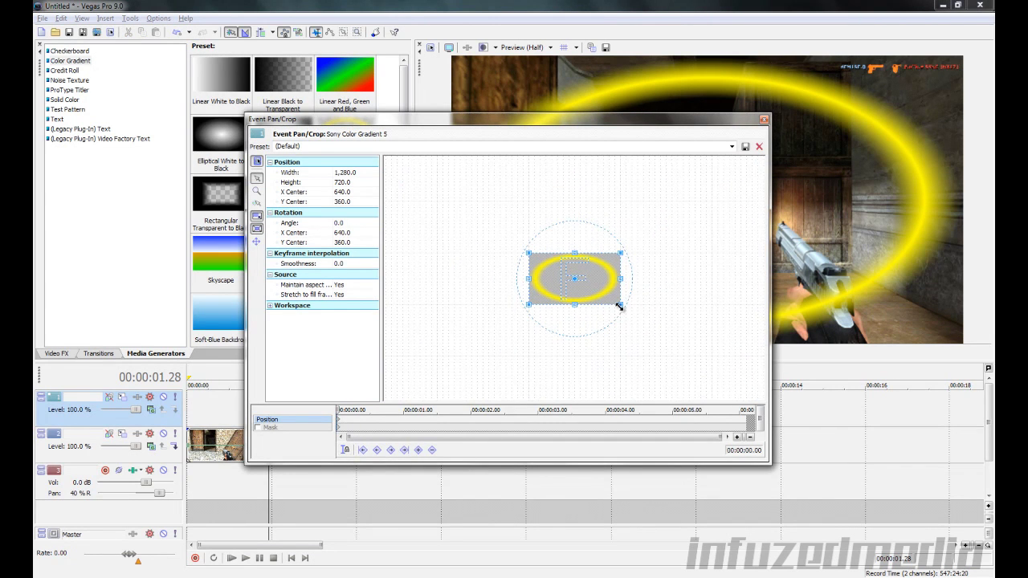
left_click_drag(619, 306, 940, 485)
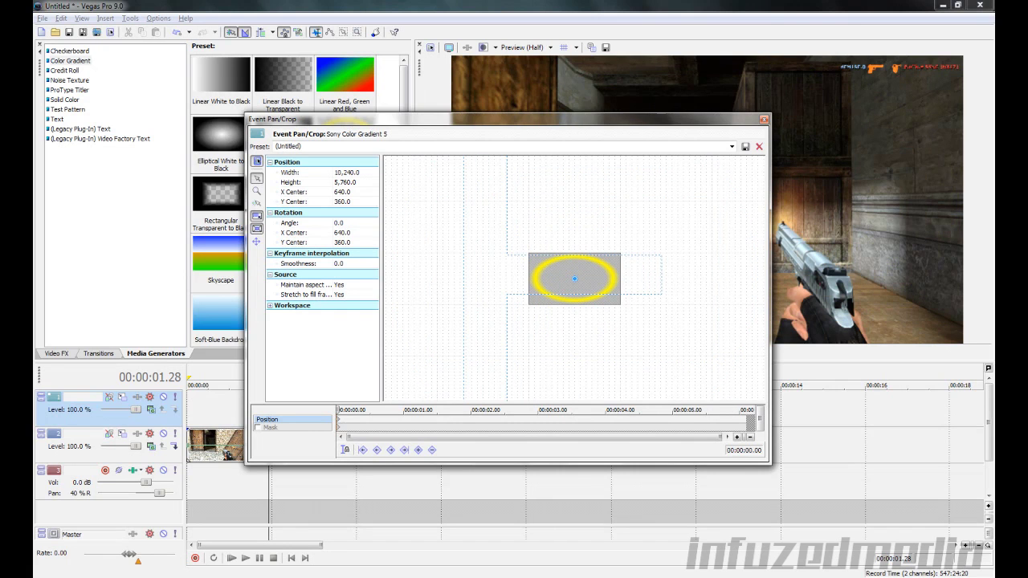
left_click_drag(687, 122, 457, 134)
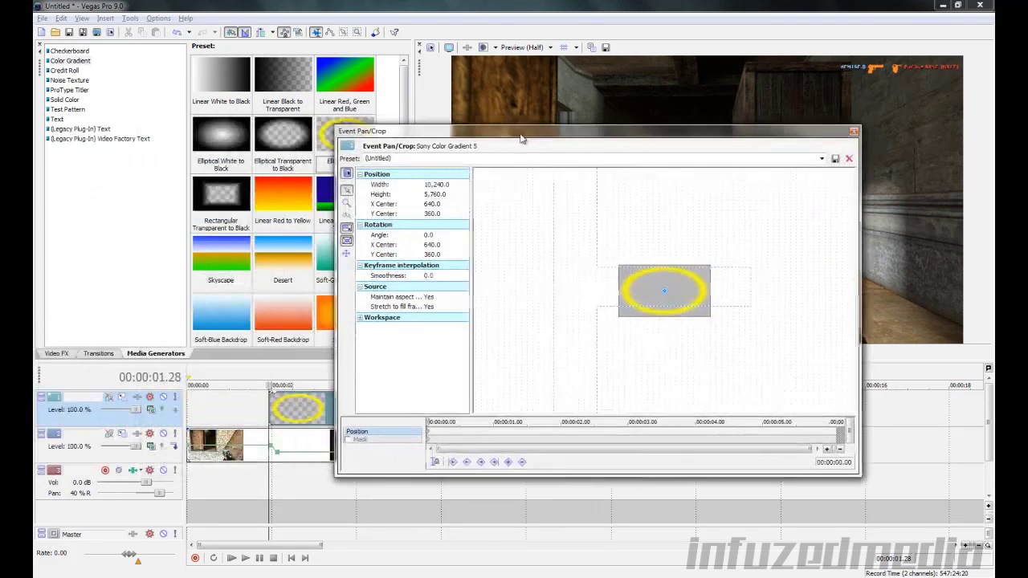
At 0.18 s, reset Pan/Crop and crop in to 576x324 so the ring fills the frame
left_click_drag(428, 424, 480, 425)
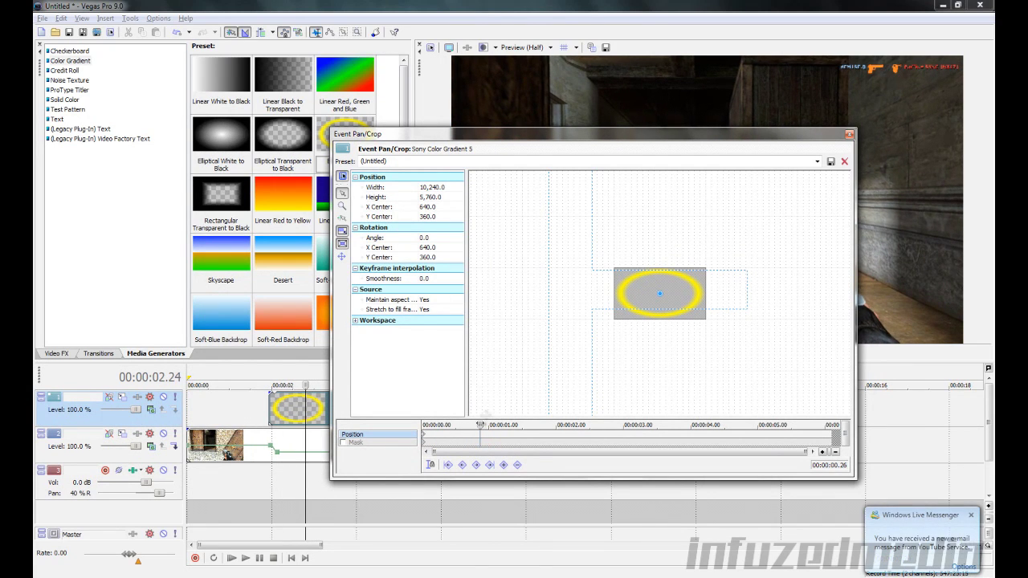
right_click(629, 311)
left_click(634, 323)
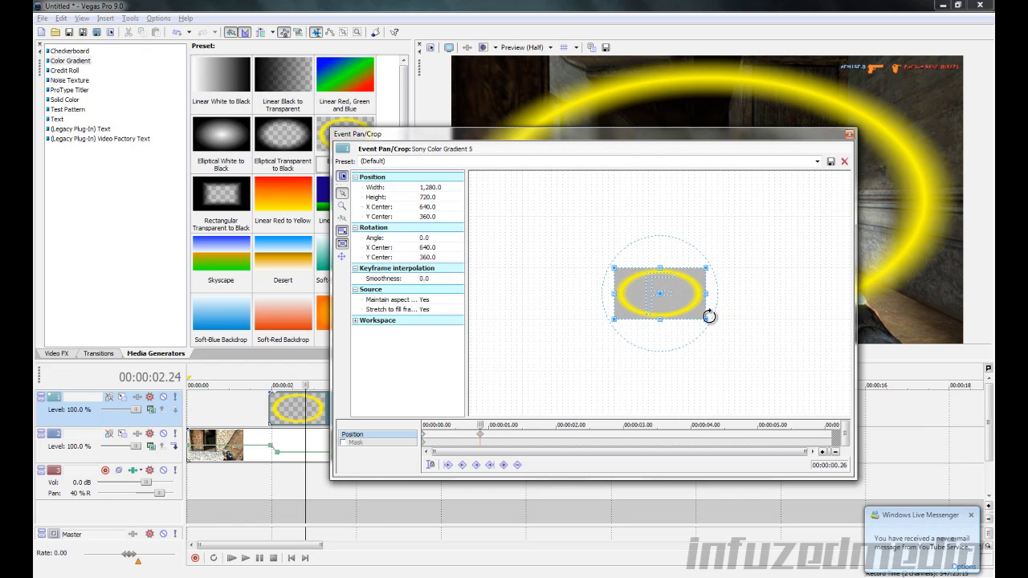
left_click_drag(706, 319, 680, 306)
left_click_drag(801, 134, 509, 124)
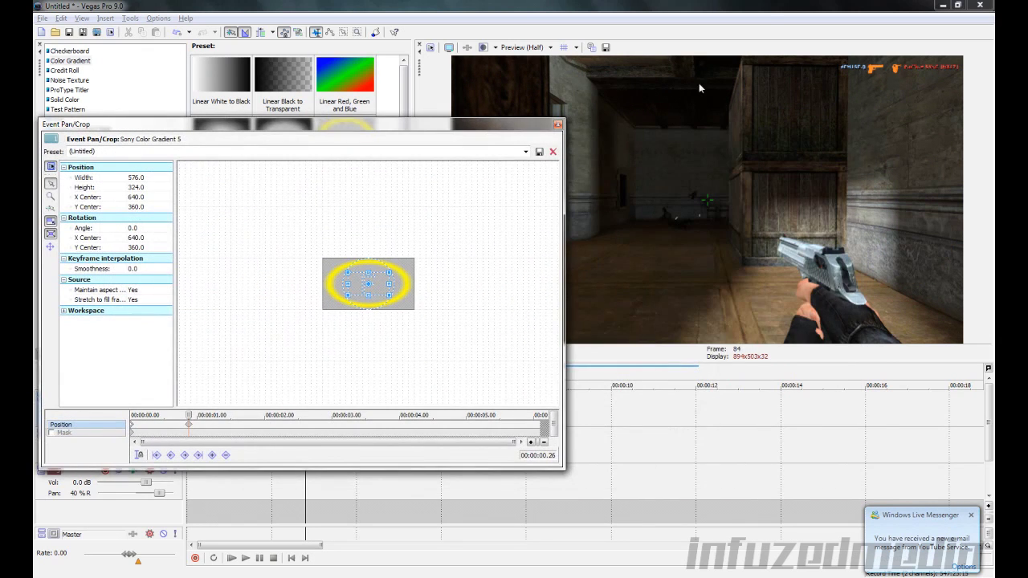
left_click(558, 126)
Play from 1.26 s and review the ring's expansion keyframes in Pan/Crop
left_click(264, 466)
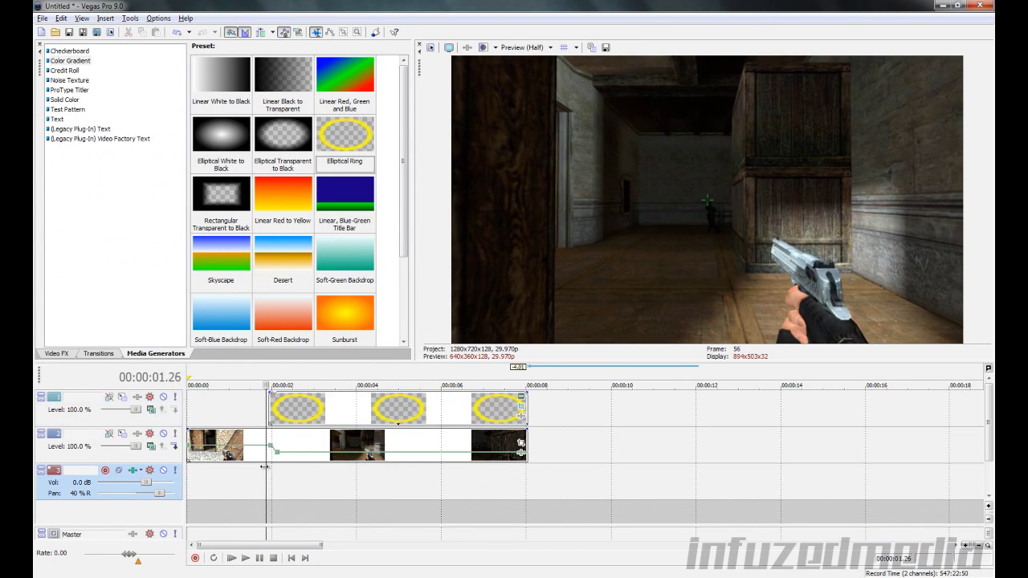
key("space")
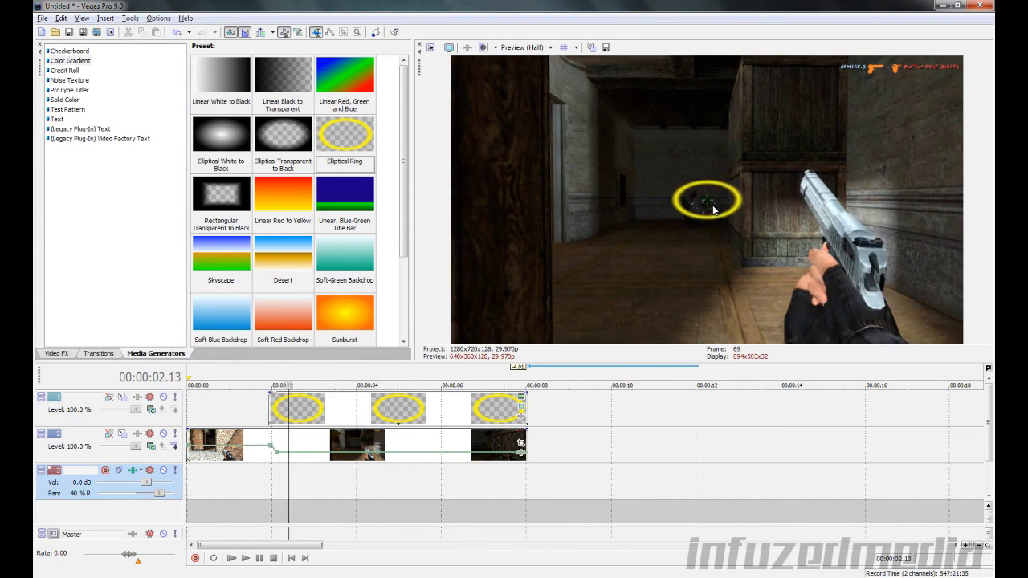
key("Return")
key("Left")
key("Left")
key("Left")
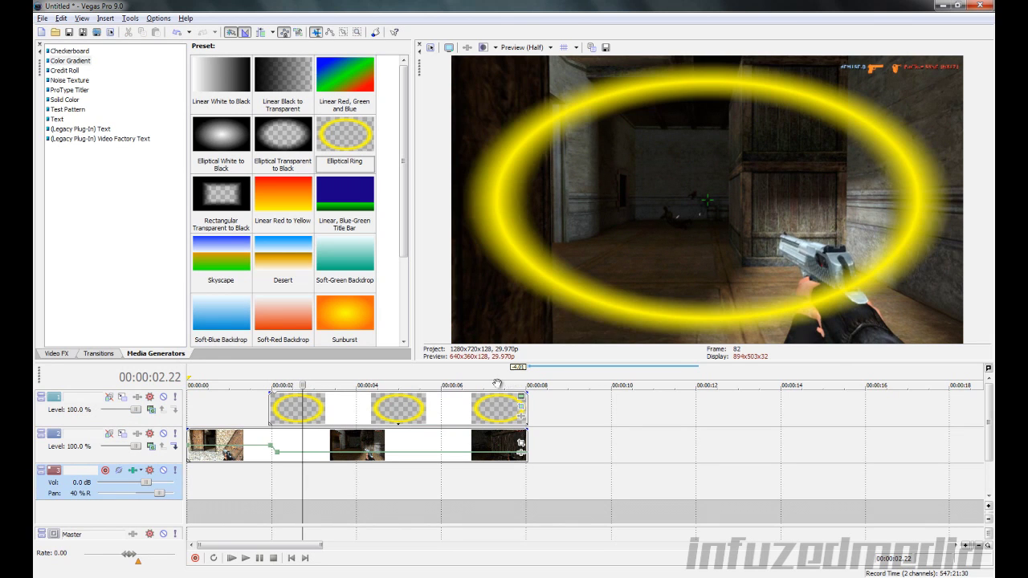
left_click(521, 396)
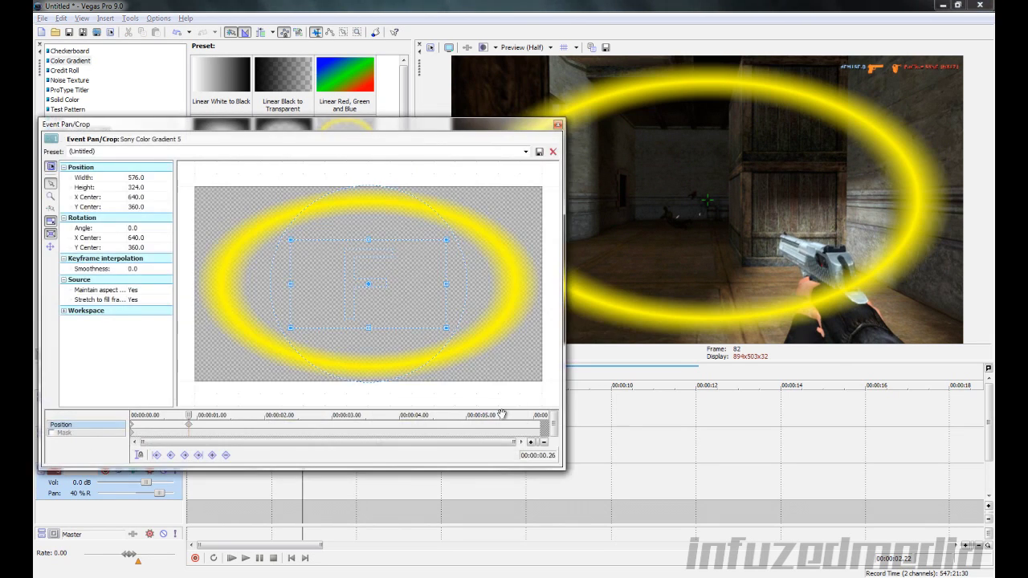
left_click(191, 428)
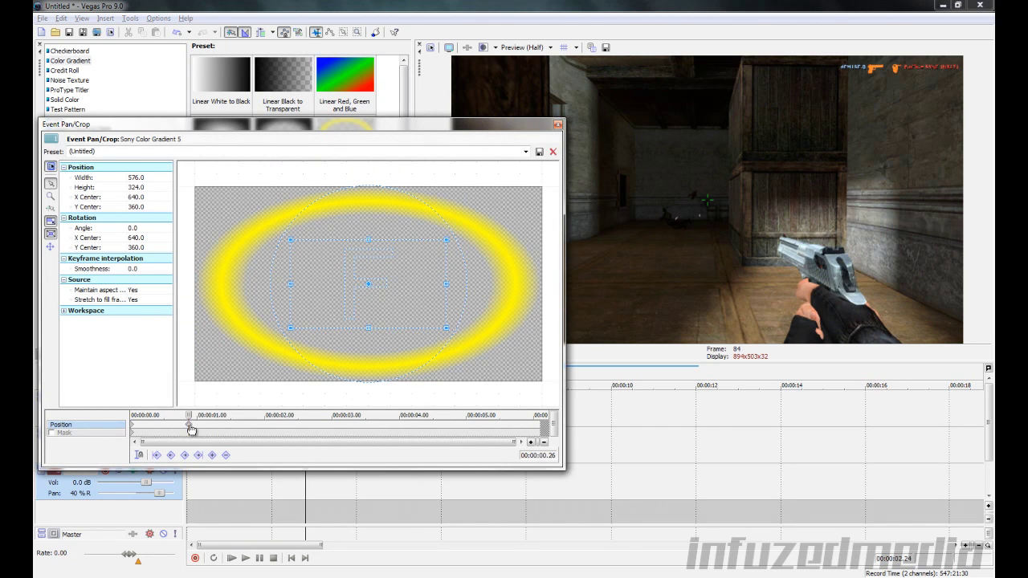
mouse_move(191, 429)
left_mouse_down()
mouse_move(284, 425)
mouse_move(189, 426)
left_mouse_up()
left_click(556, 125)
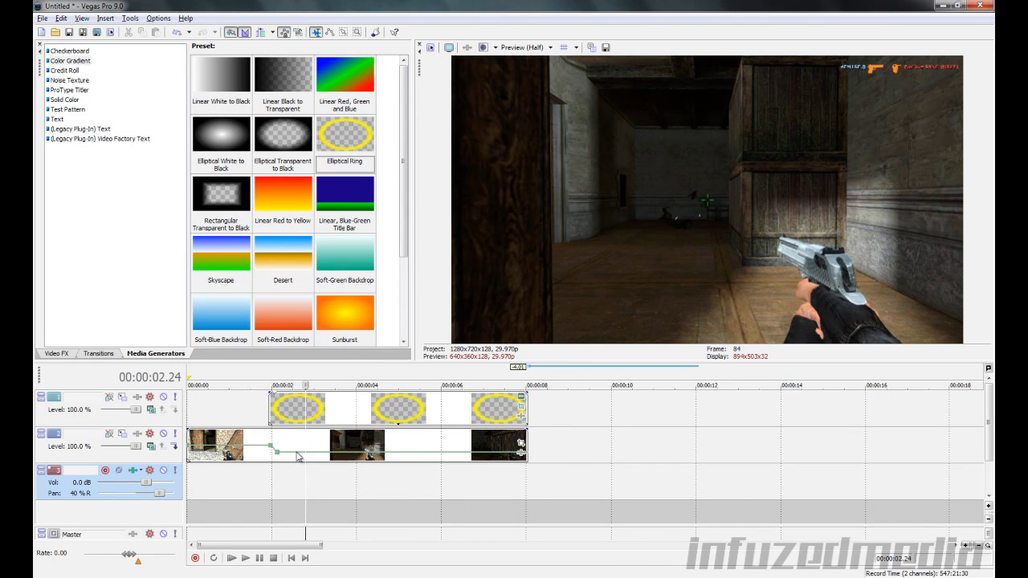
Set the ring track's compositing mode to the custom Sony Height Map plug-in
left_click(277, 477)
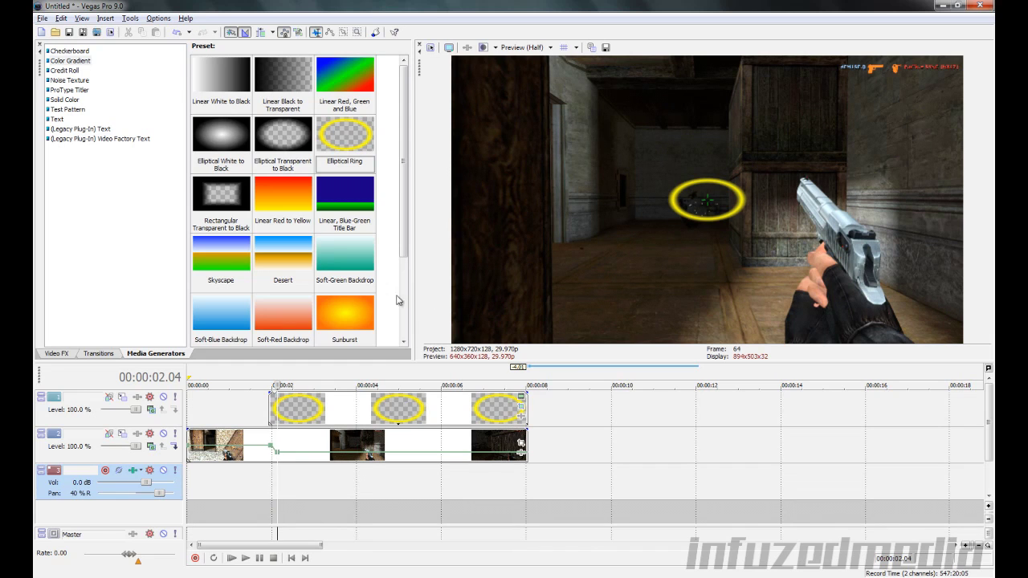
left_click(151, 410)
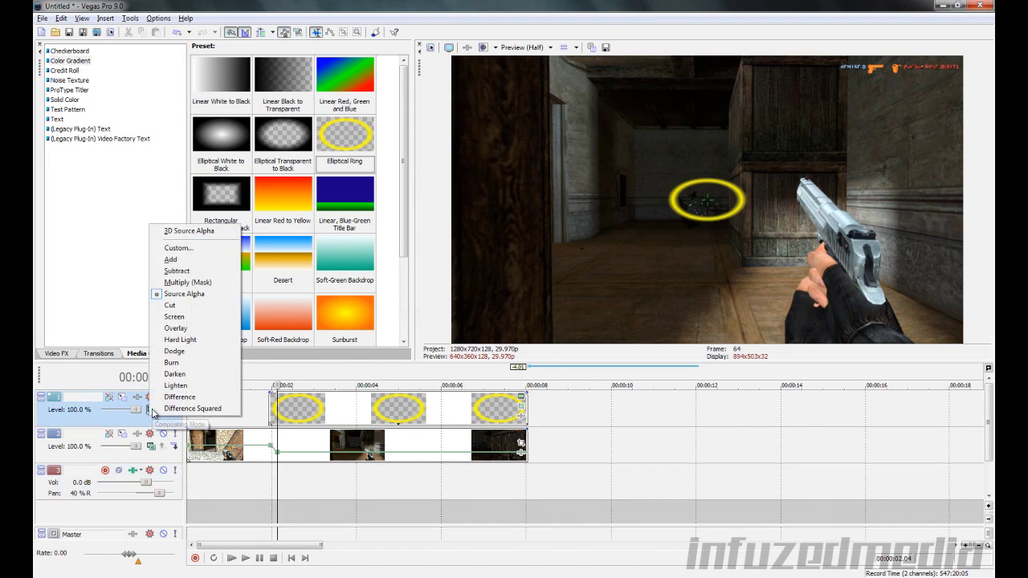
left_click(178, 248)
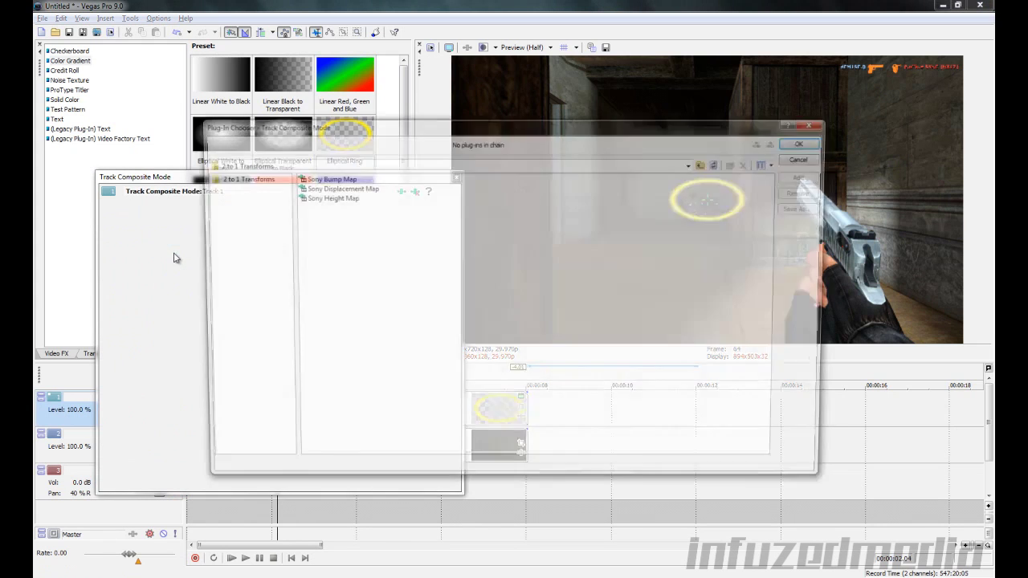
left_click(342, 198)
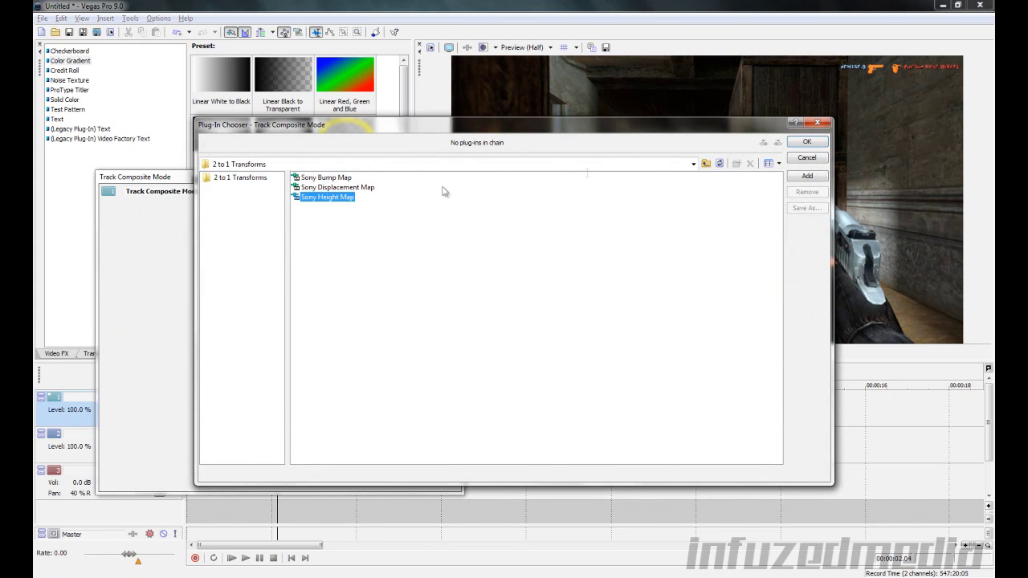
left_click(807, 141)
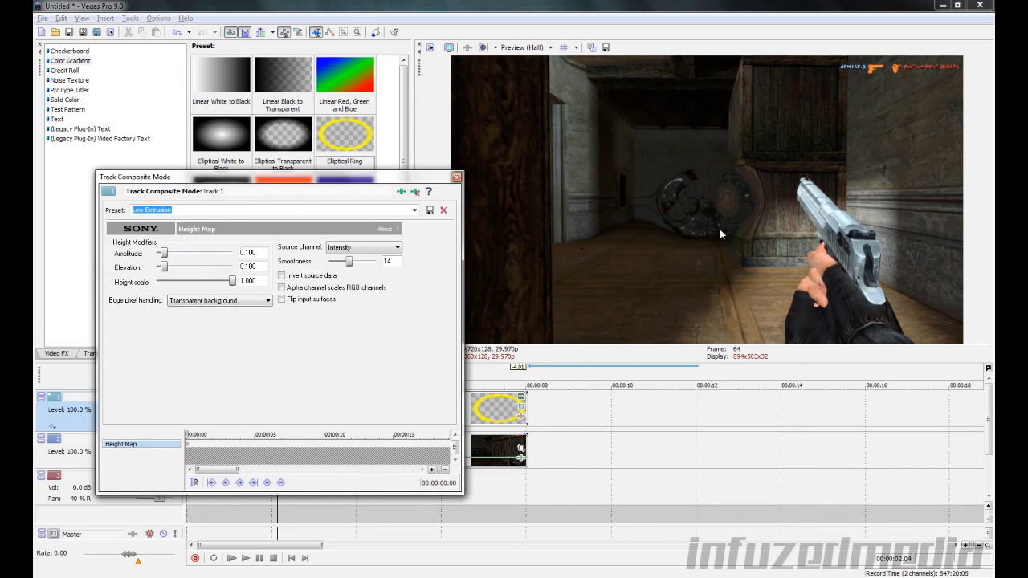
Preview the distortion and lower the Height Map Smoothness from 14 to 13
left_click(286, 506)
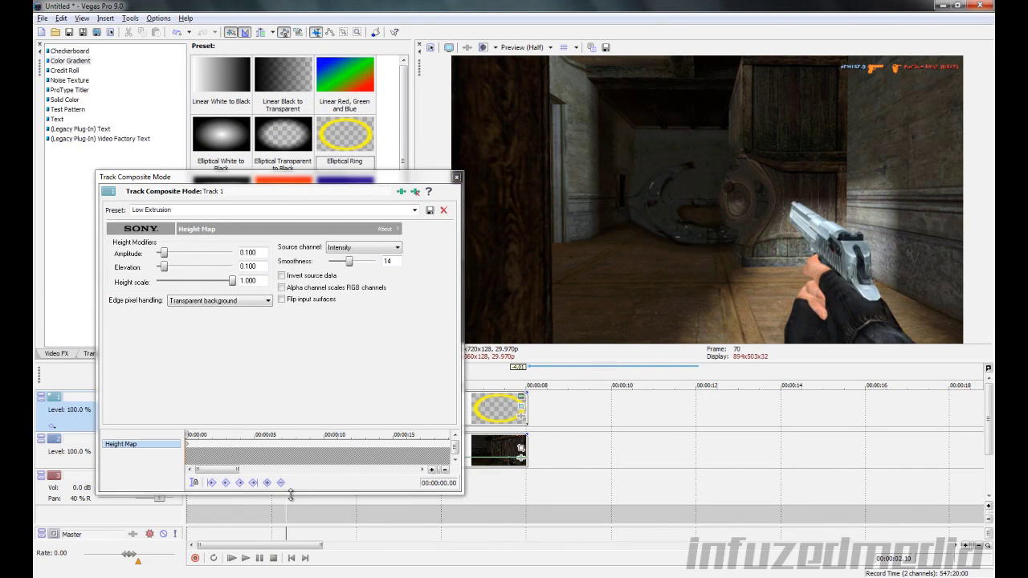
left_click_drag(291, 496, 296, 493)
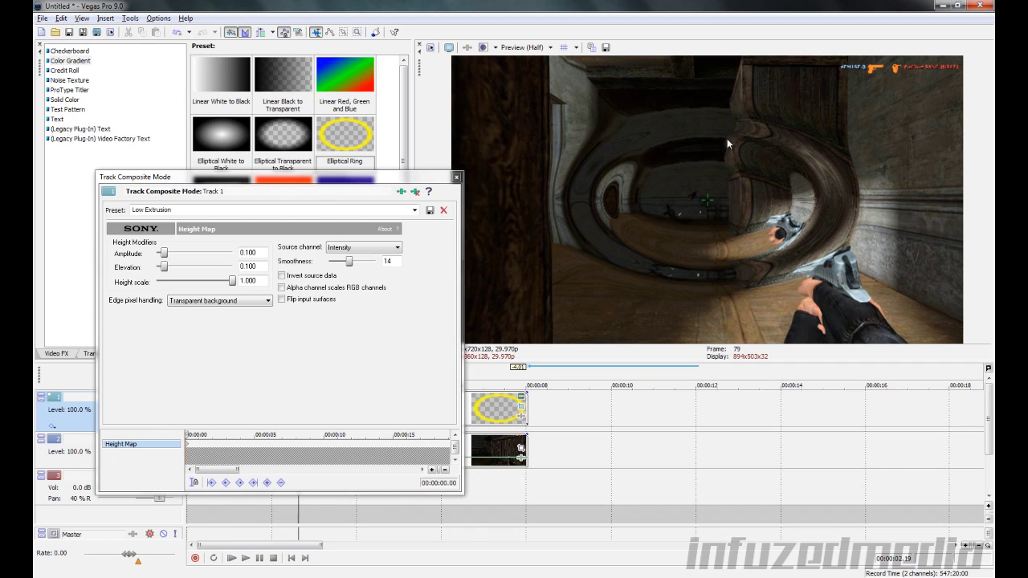
left_click_drag(350, 262, 351, 265)
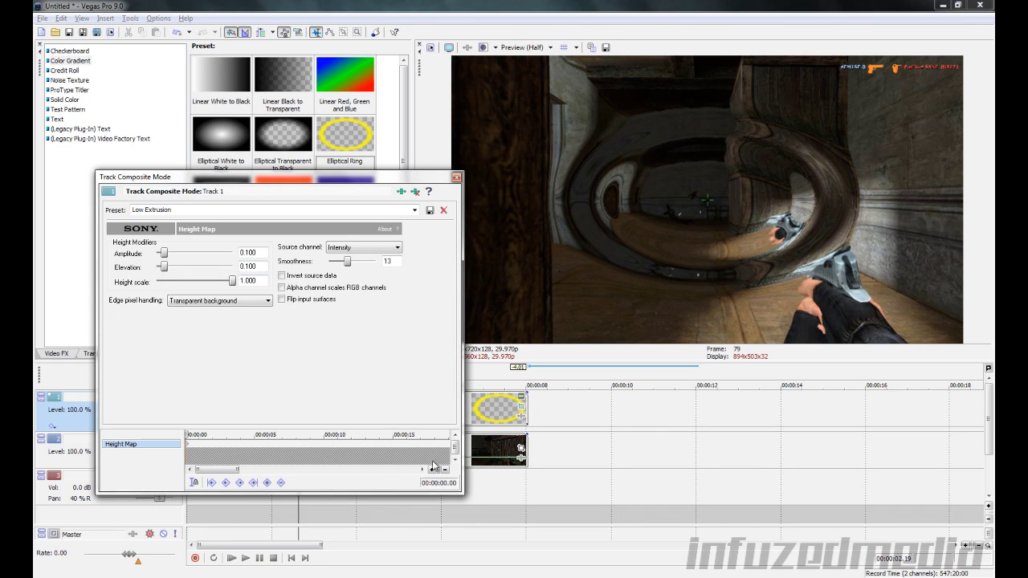
Step through frames 82 and 83 to check the ring distortion
left_click(310, 513)
key("Left")
key("Left")
key("Left")
key("Left")
key("Left")
key("Left")
key("Left")
key("Left")
key("Left")
key("Left")
key("Left")
key("Left")
key("Left")
key("Left")
key("Left")
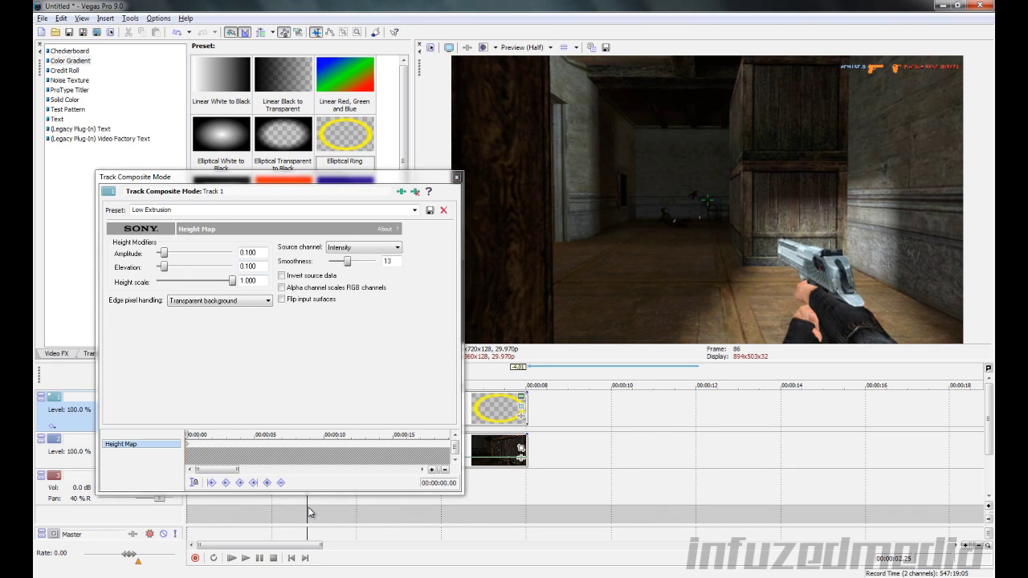
key("Right")
key("Right")
key("Right")
key("Right")
key("Right")
key("Right")
key("Right")
key("Right")
key("Right")
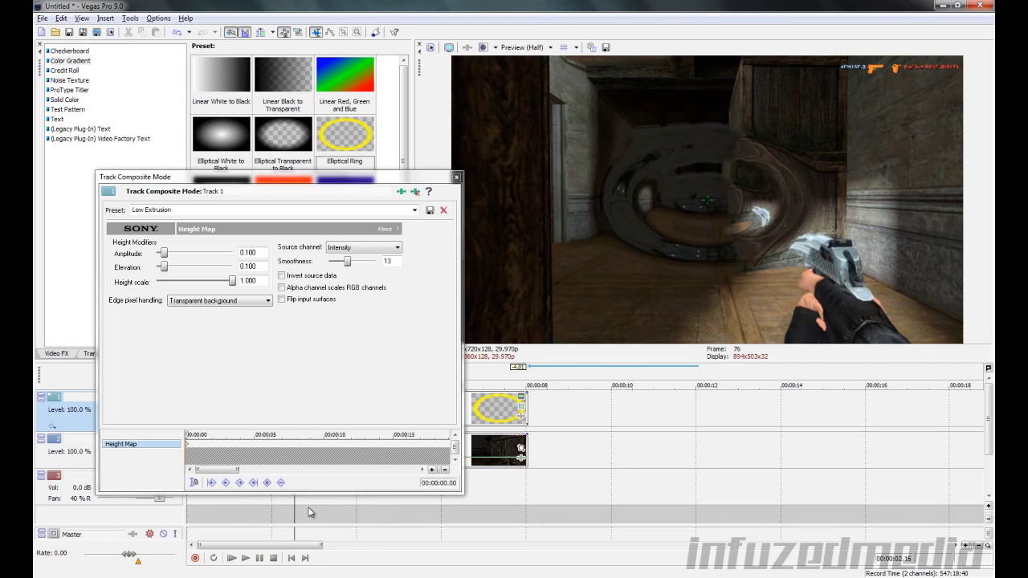
key("Right")
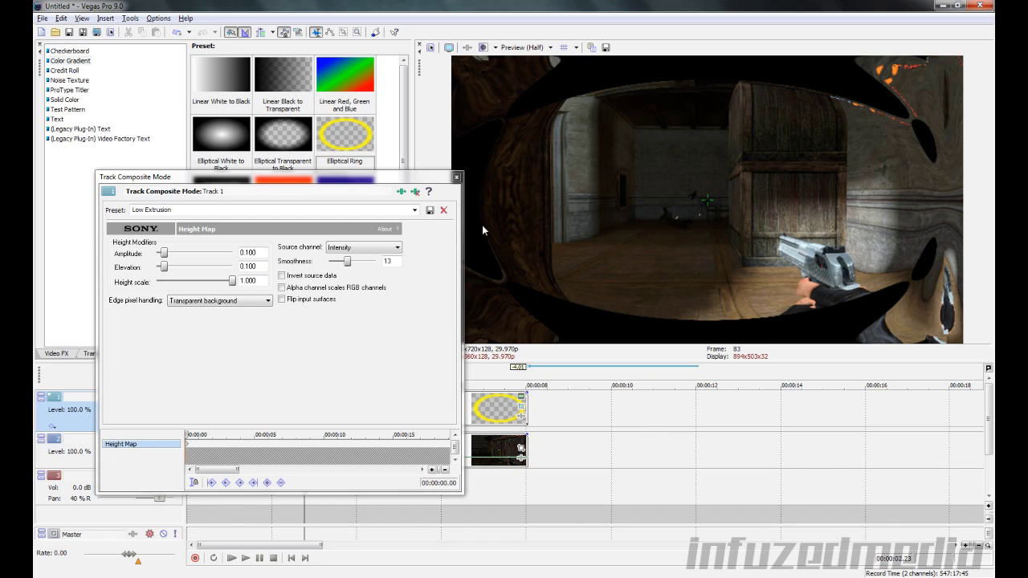
Set Height Map edge pixel handling to Wrap pixels around and close the composite settings
left_click(216, 302)
left_click(215, 319)
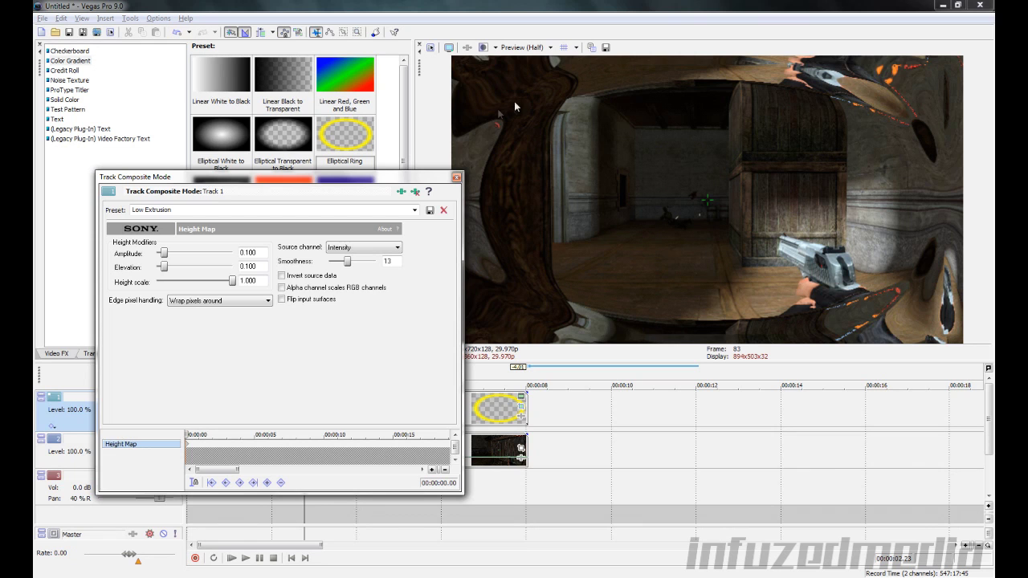
left_click(456, 177)
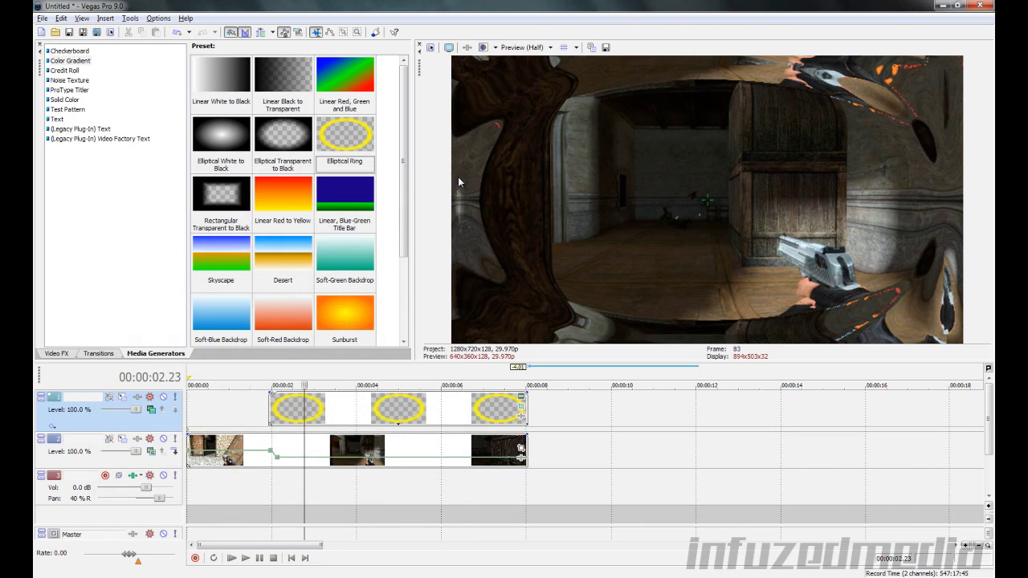
left_click(318, 475)
left_click(322, 467)
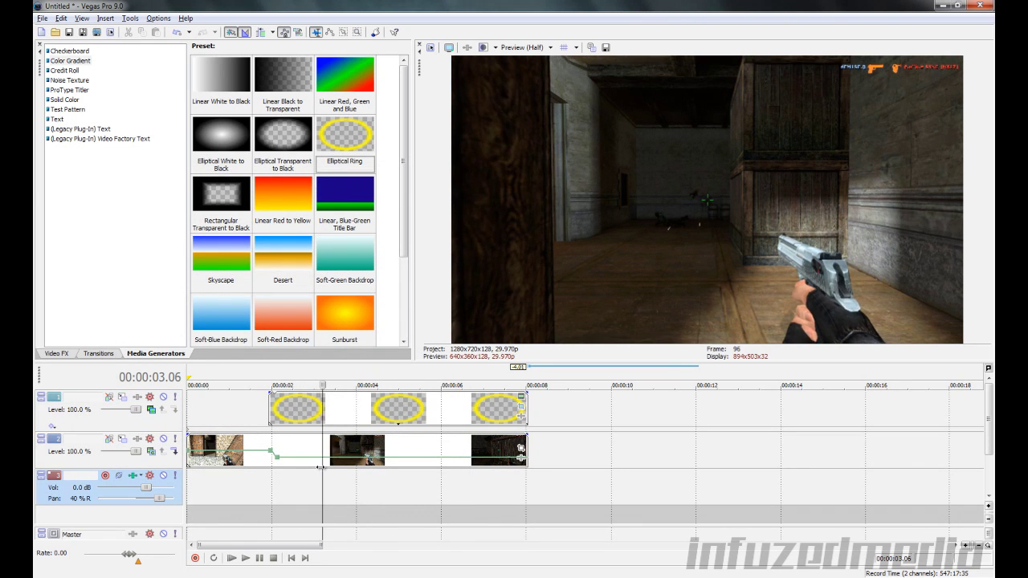
left_click(251, 493)
key("space")
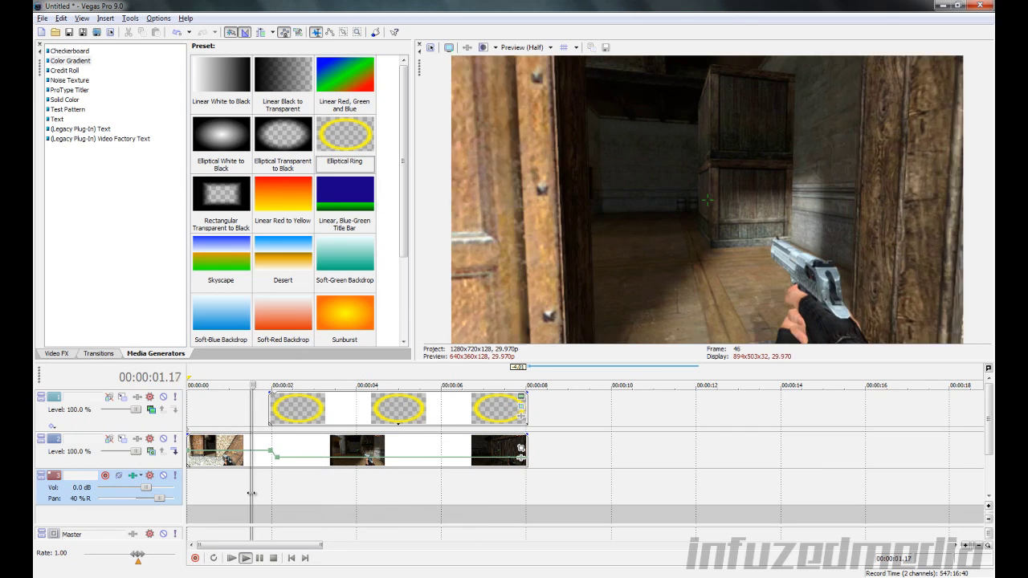
key("space")
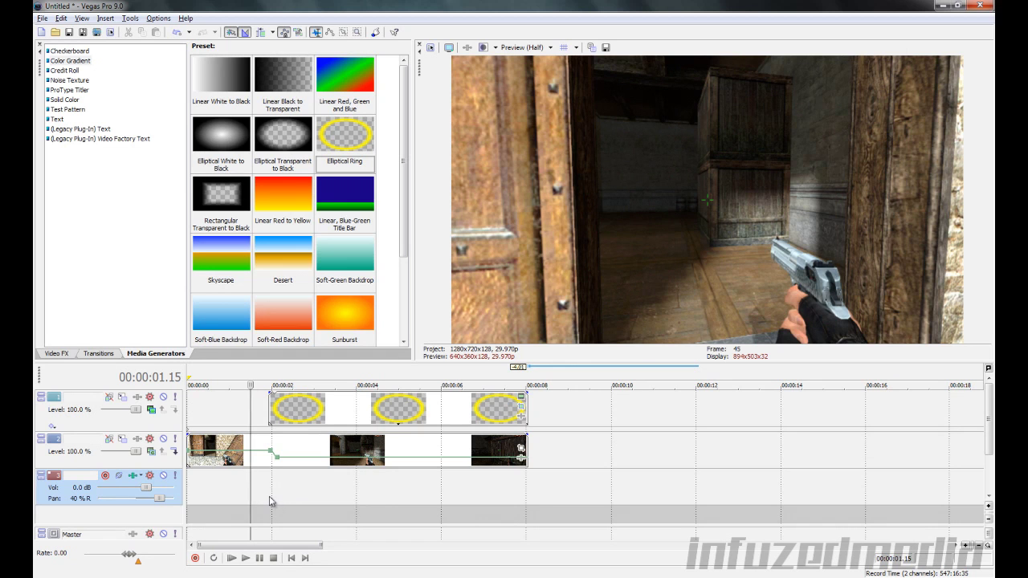
left_click(269, 501)
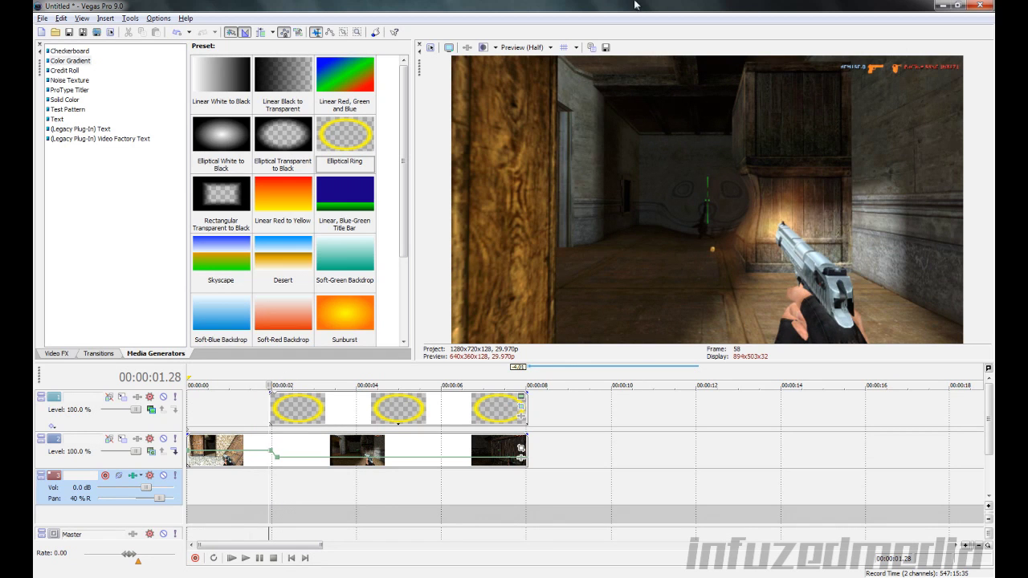